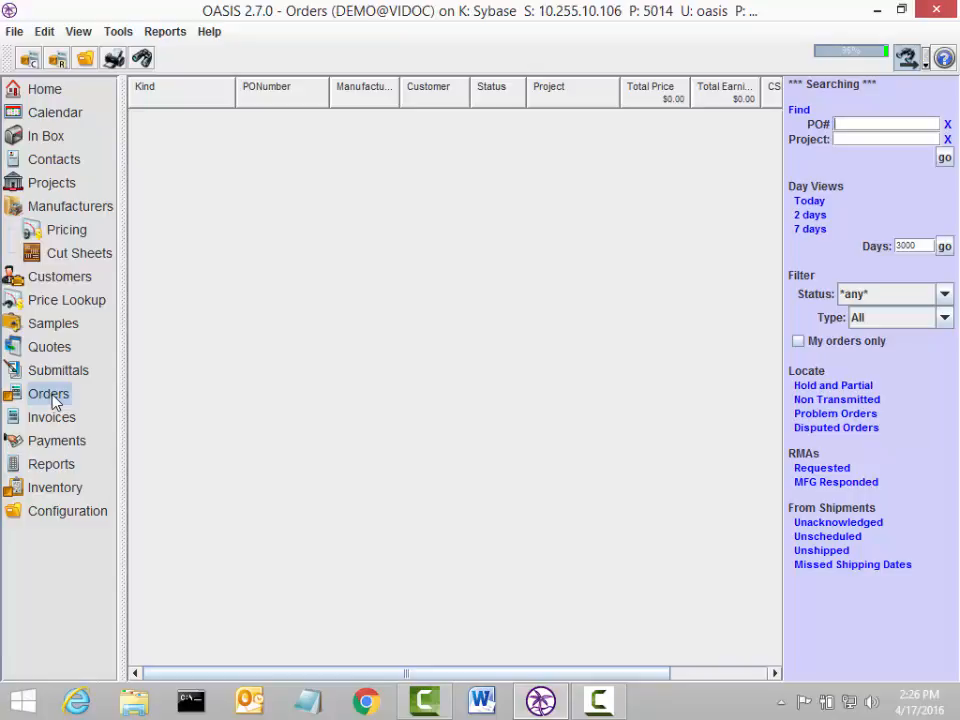
Step: Create a new resell order with its lines defaulting to release status
left_click(13, 31)
mouse_move(26, 60)
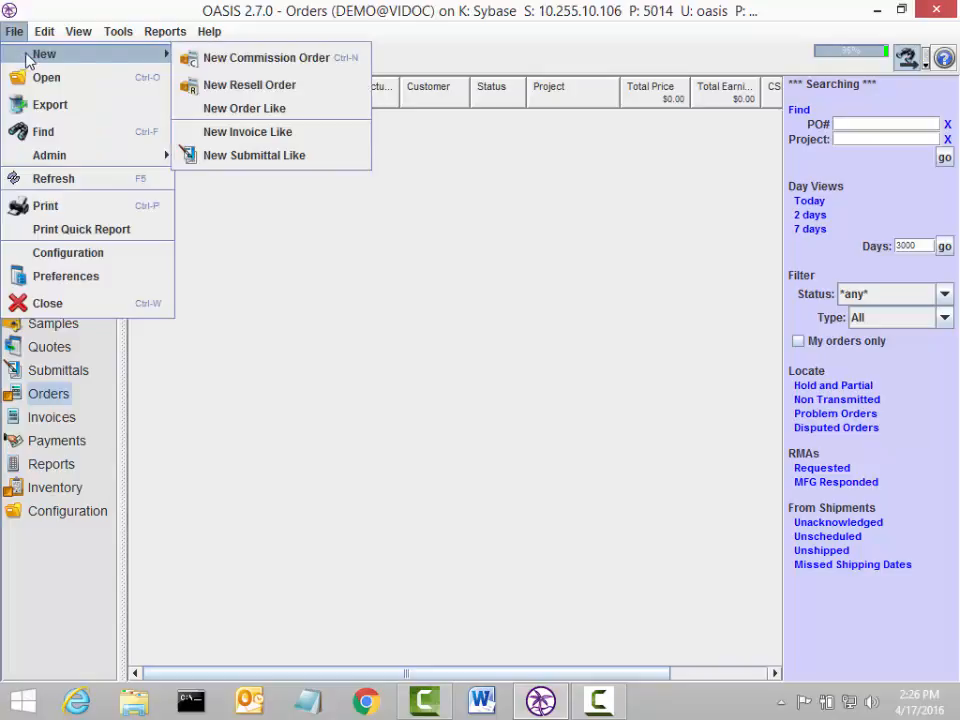
left_click(285, 87)
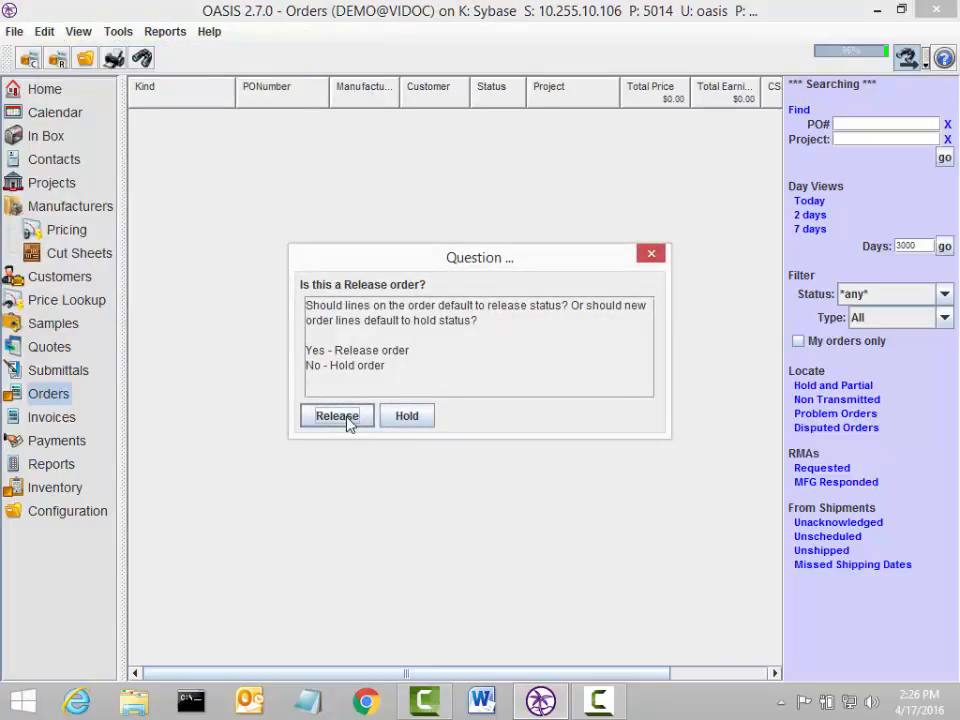
left_click(337, 416)
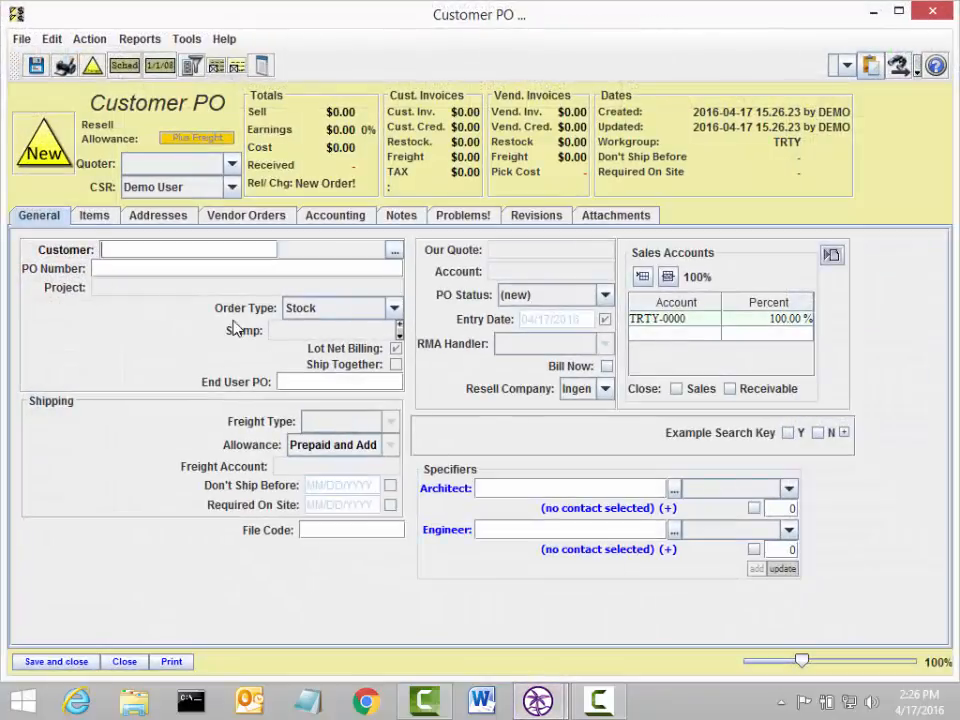
Step: Pick Just-In-Time Contracting and its contact as the order's customer
left_click(395, 257)
left_click(572, 250)
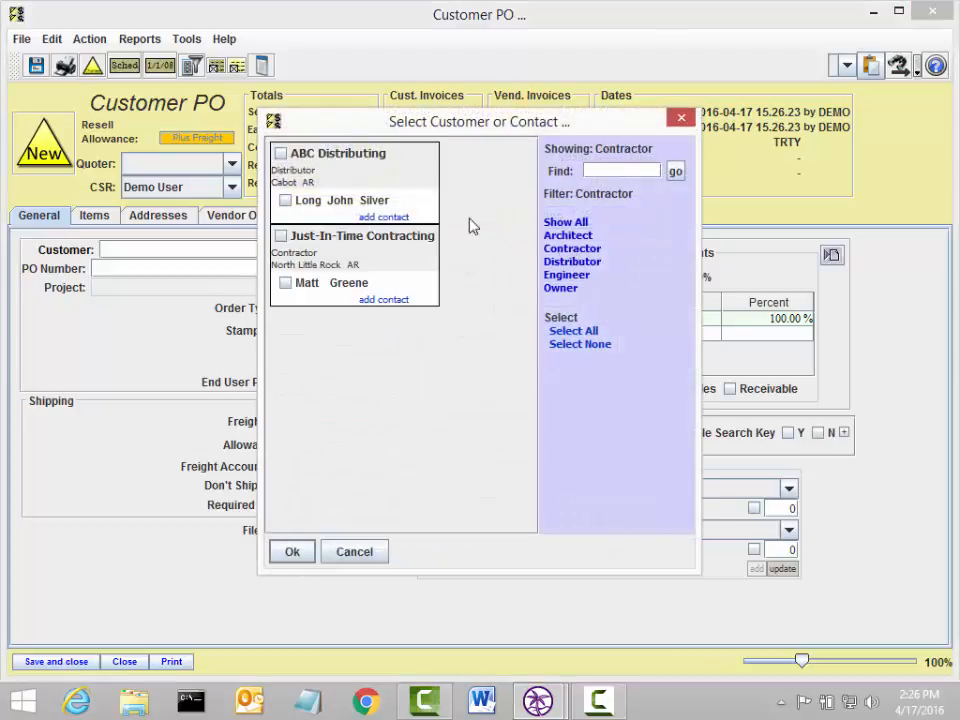
left_click(312, 286)
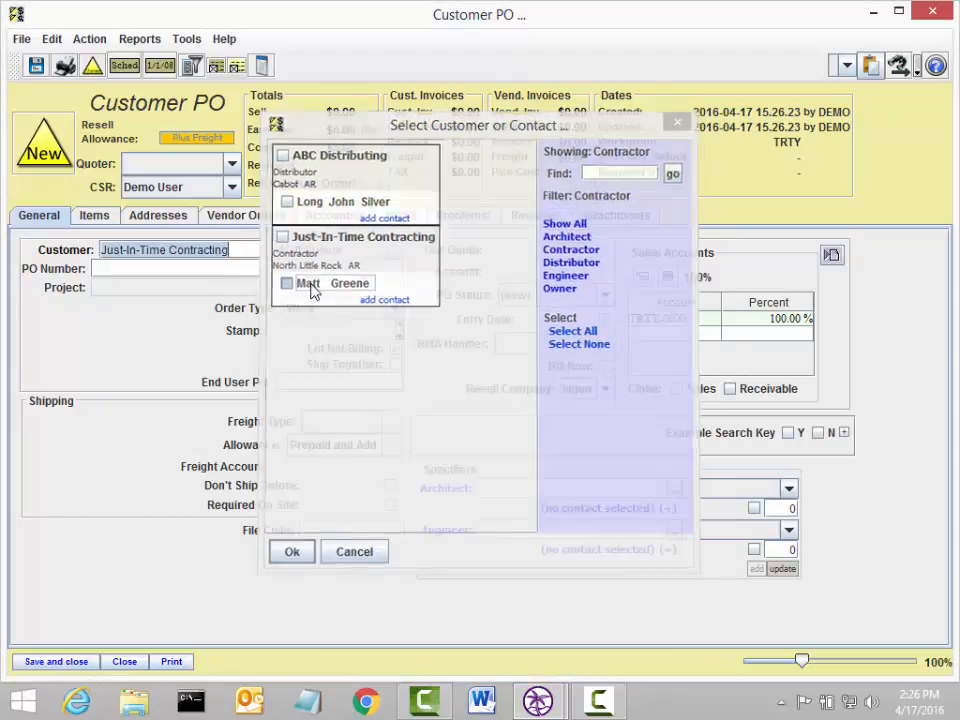
Step: Enter THE PO NUMBER as the order's PO number
left_click(187, 272)
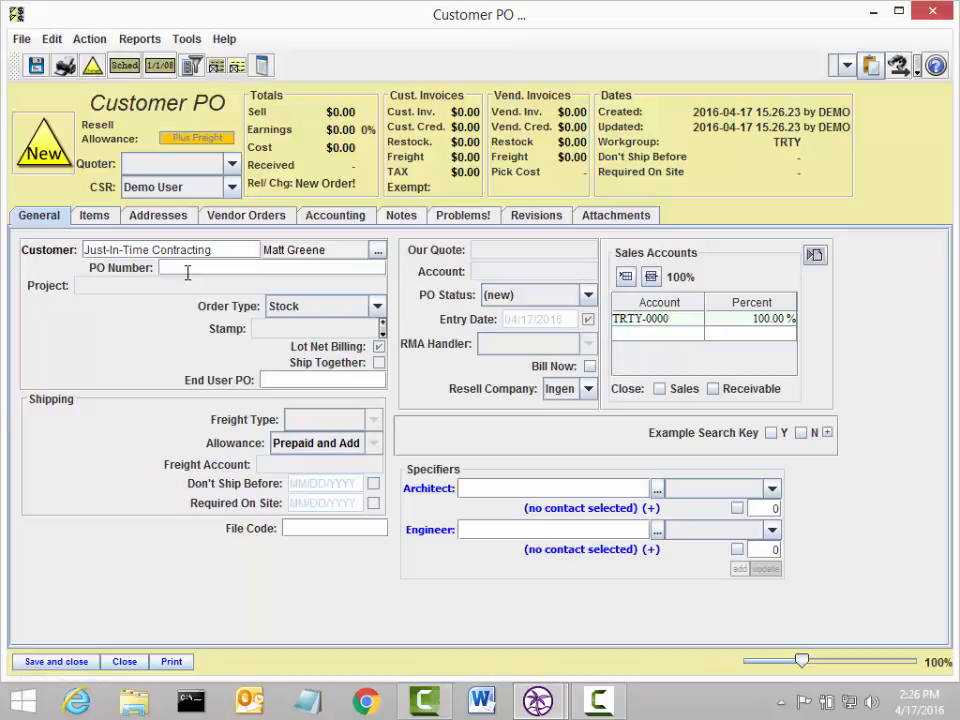
type("the po number")
key("Tab")
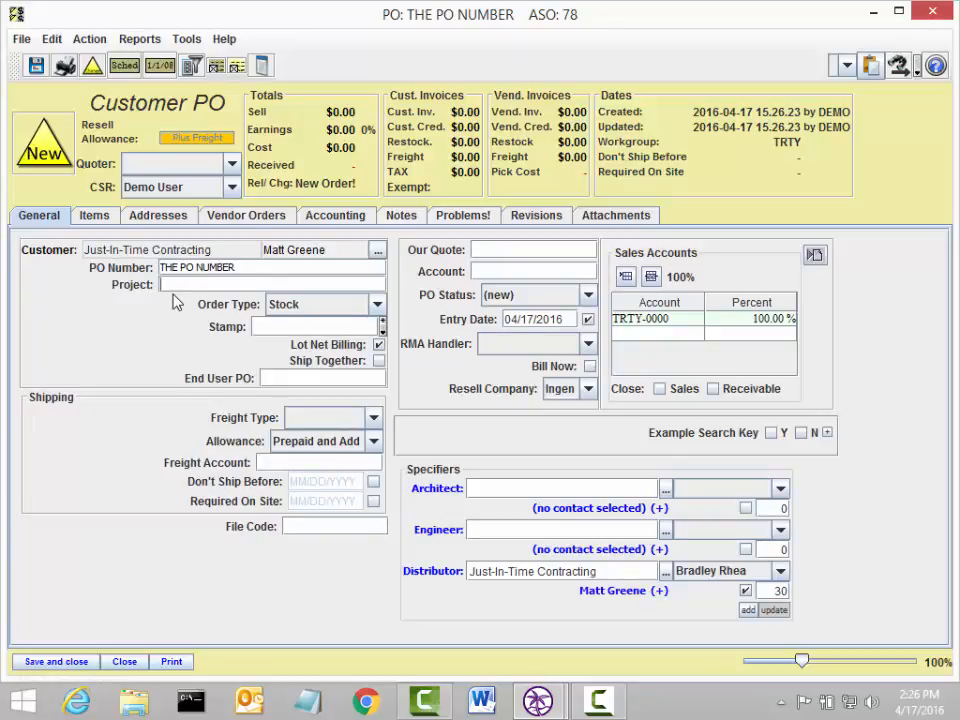
Step: Enter STAMP in the order's stamp field
left_click(270, 326)
type("STAMP")
left_click(378, 345)
Step: Examine the available freight type and allowance choices for shipping
left_click(312, 420)
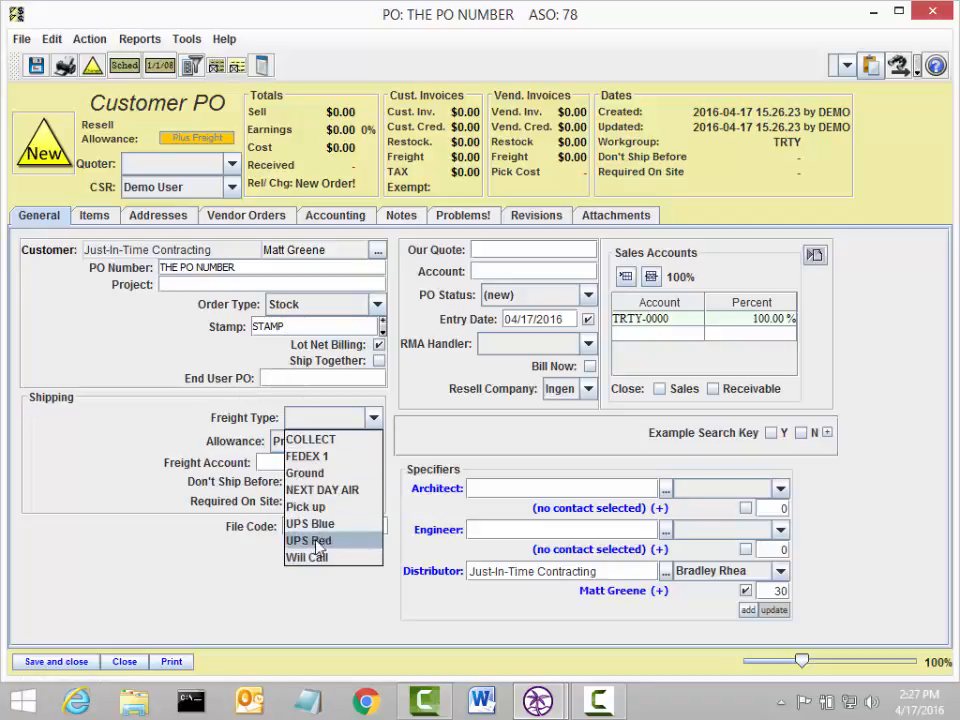
left_click(262, 456)
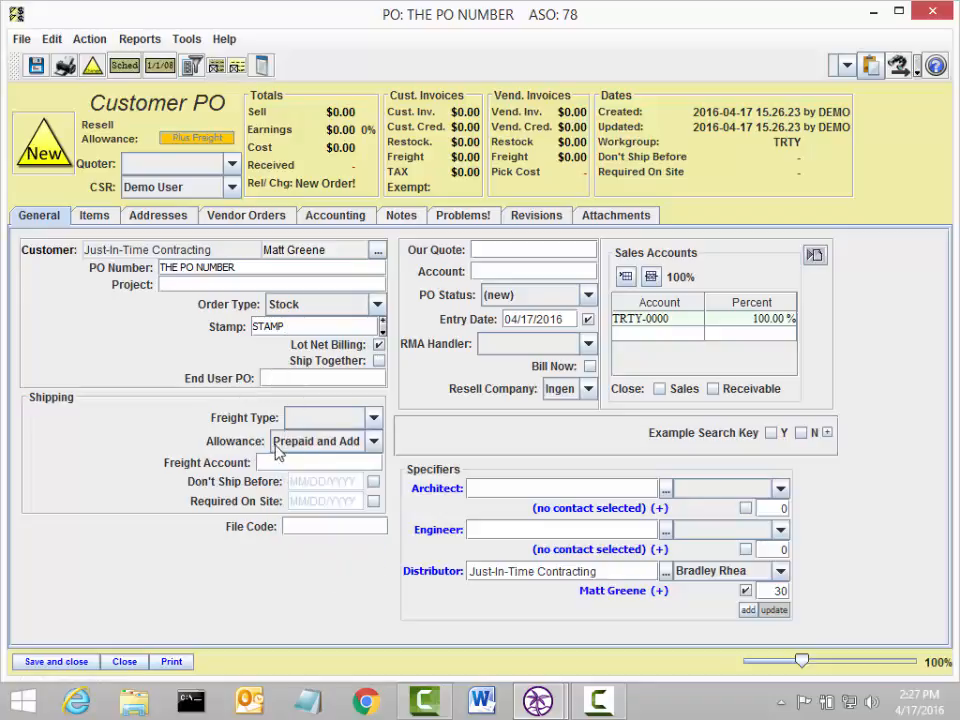
left_click(283, 445)
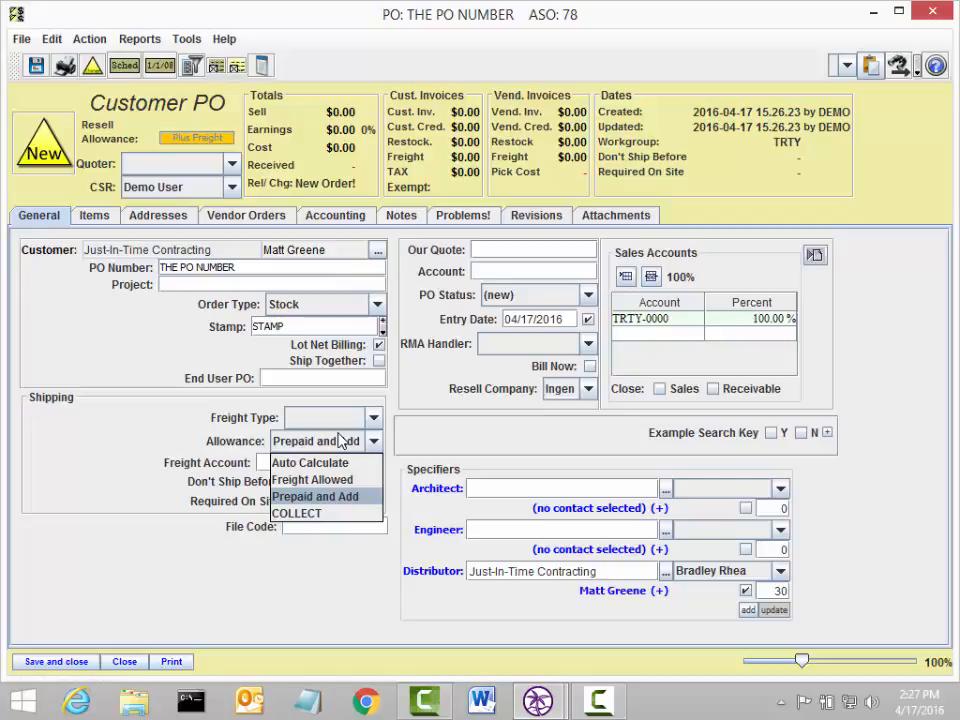
left_click(253, 449)
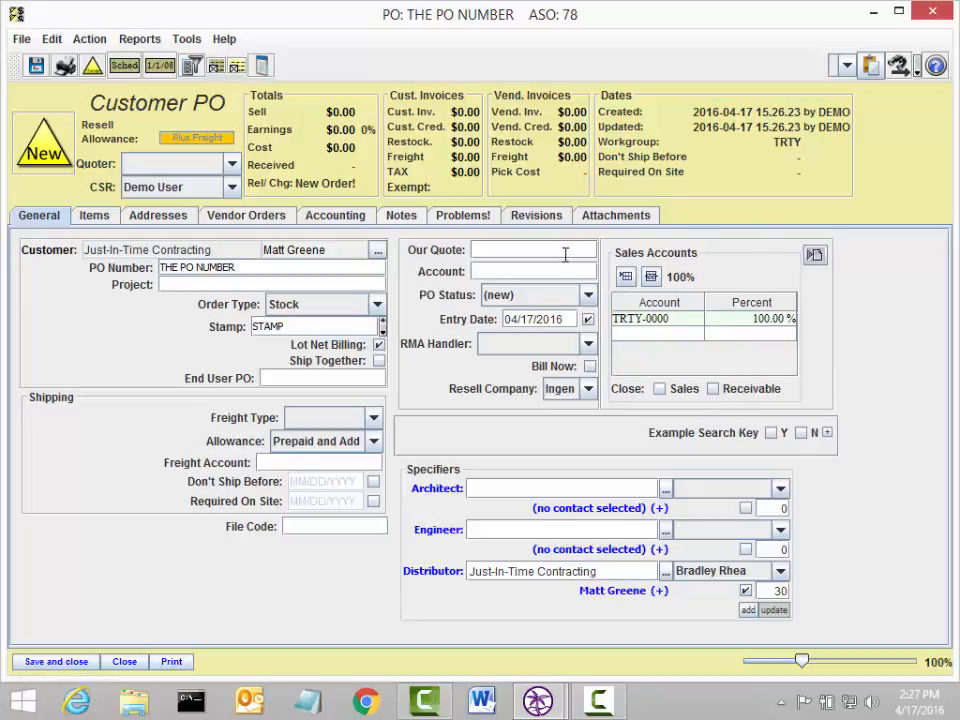
Step: Enter a quantity of 10 on the first item line of the order
left_click(94, 215)
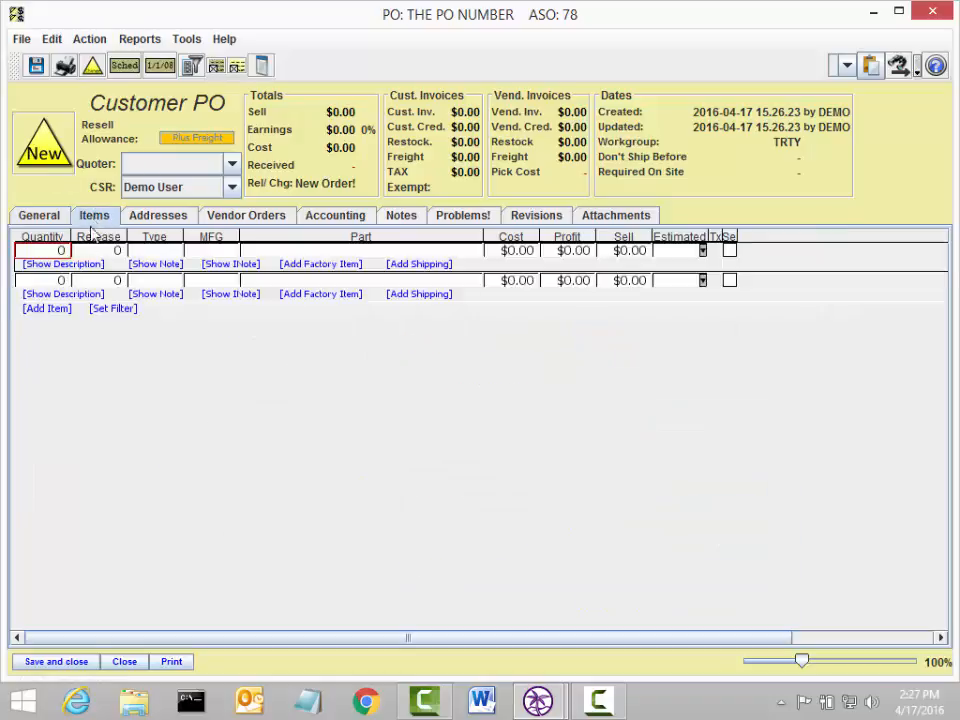
type("10")
left_click(75, 251)
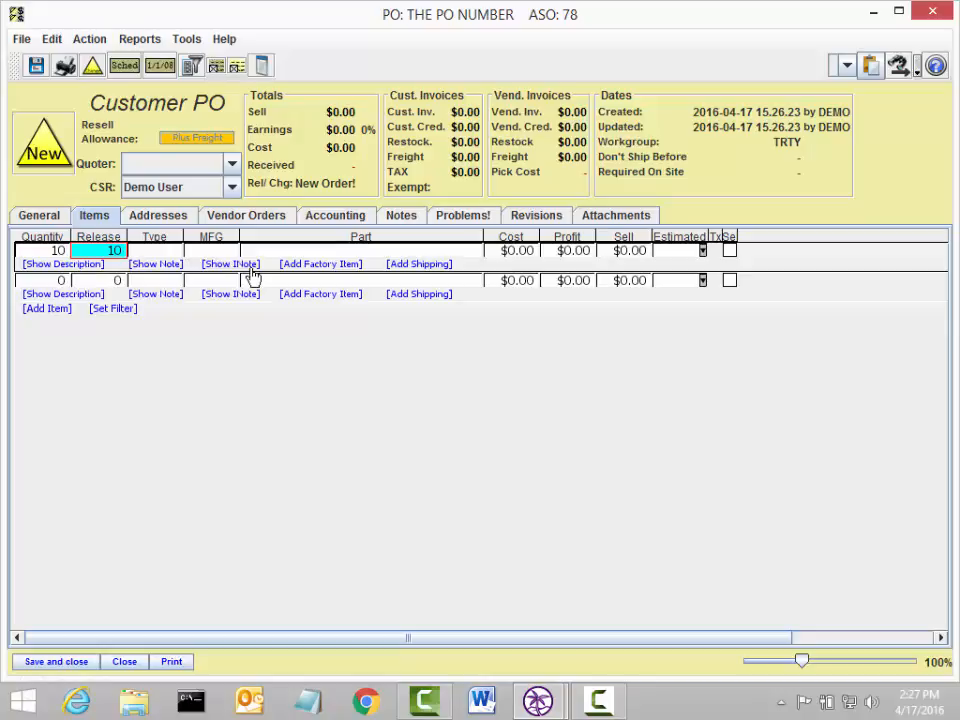
key("Tab")
key("Tab")
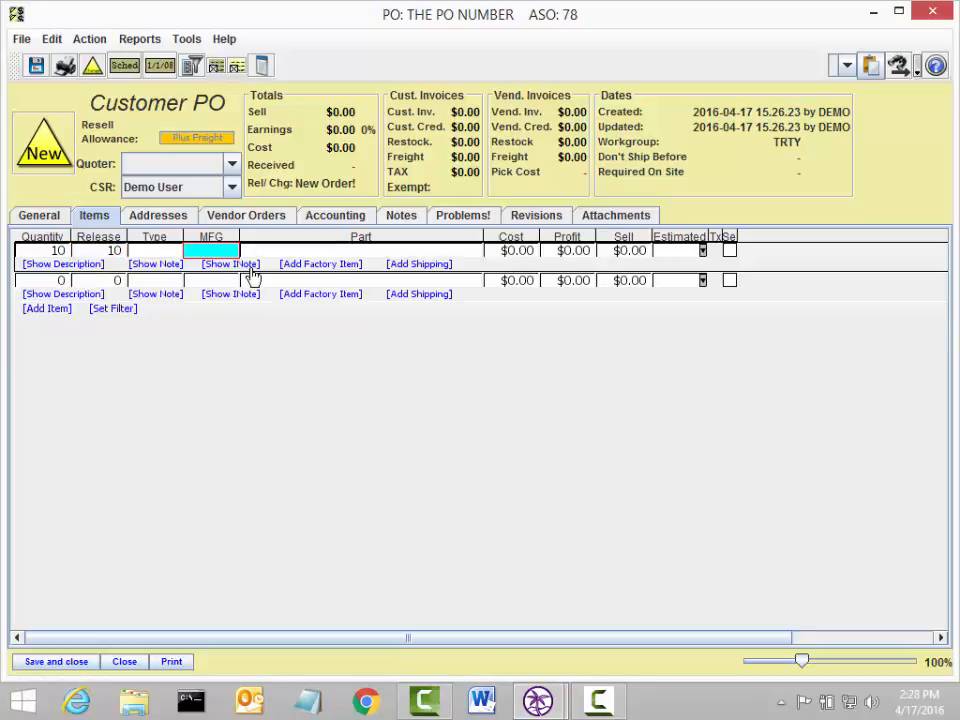
Step: Set the item line's manufacturer to FUNDL and its part to HOUSING
type("fun")
key("Tab")
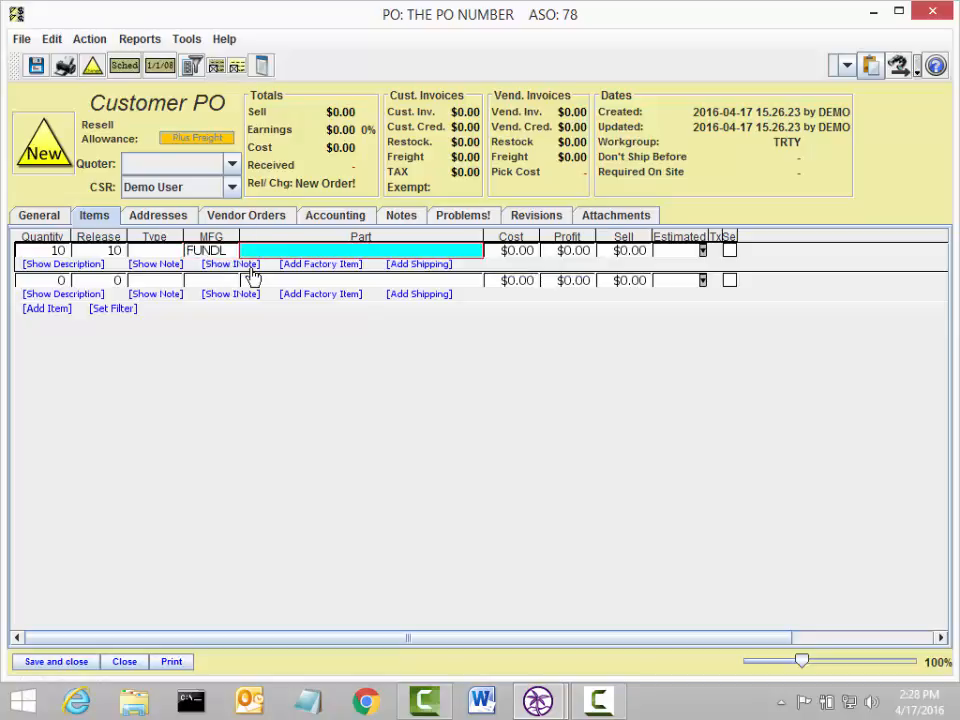
type("housing")
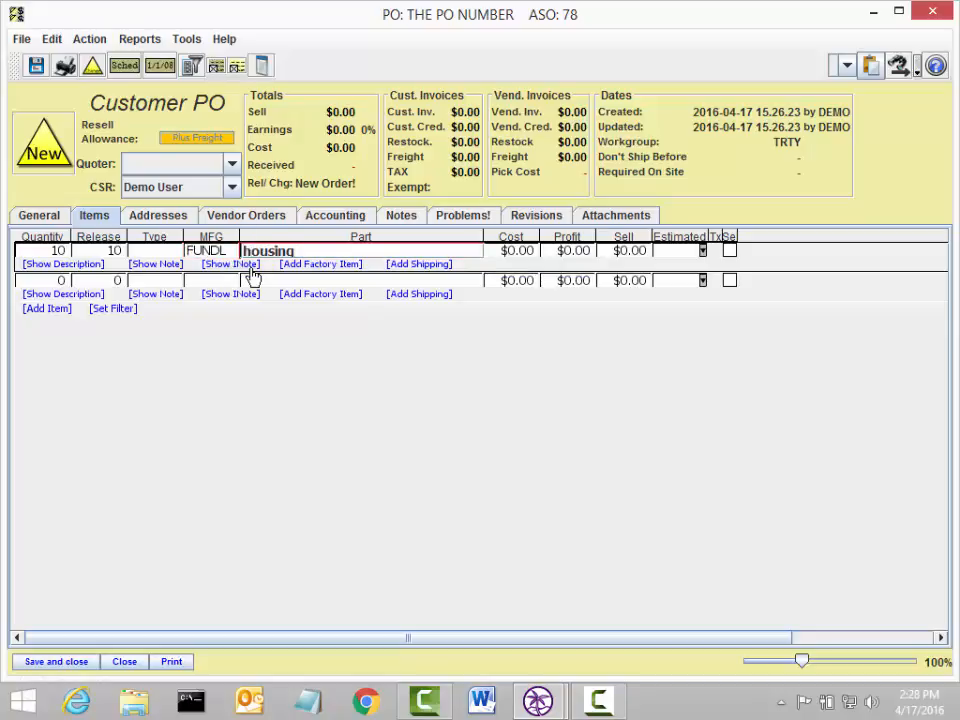
Step: Set the item line's cost to 10 and sell price to 20
key("Tab")
type("10")
key("Tab")
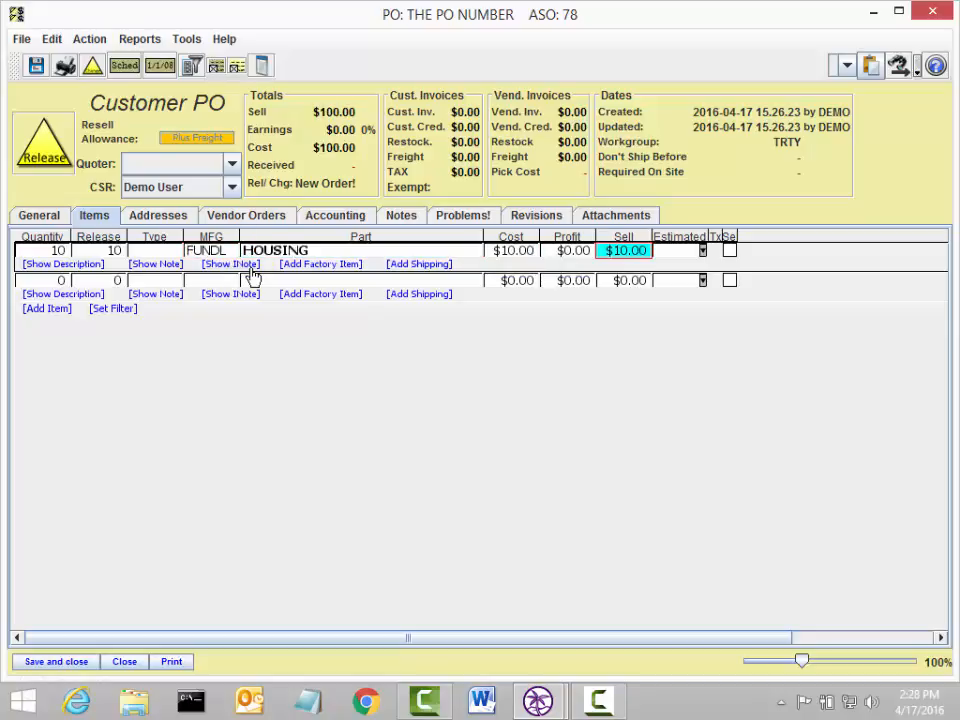
type("20")
key("Tab")
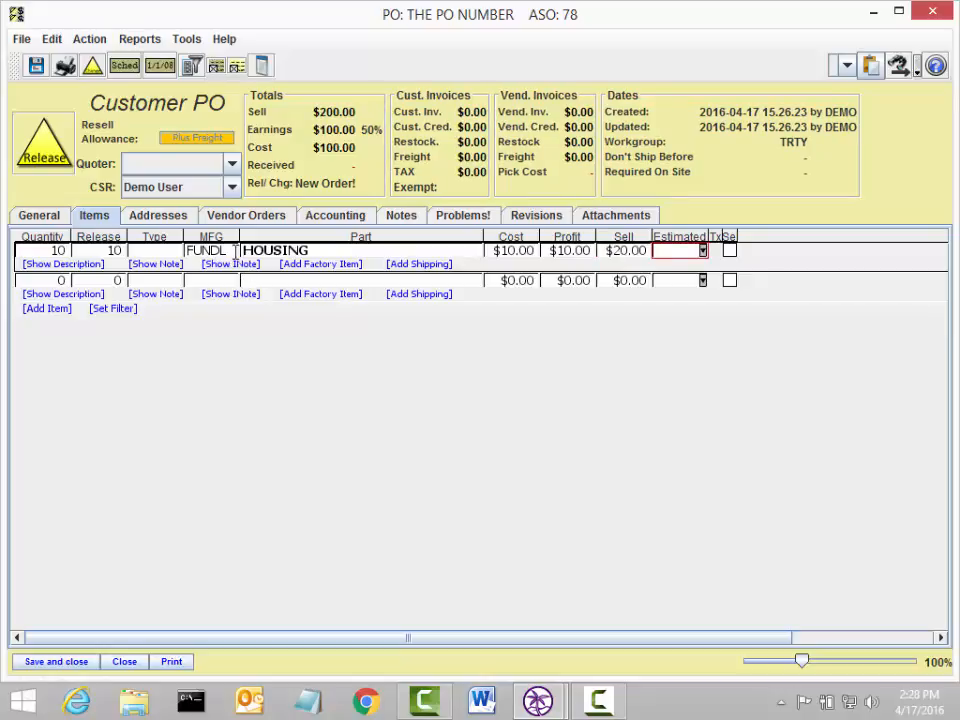
Step: Review the order's addresses and the print order options without printing
left_click(150, 218)
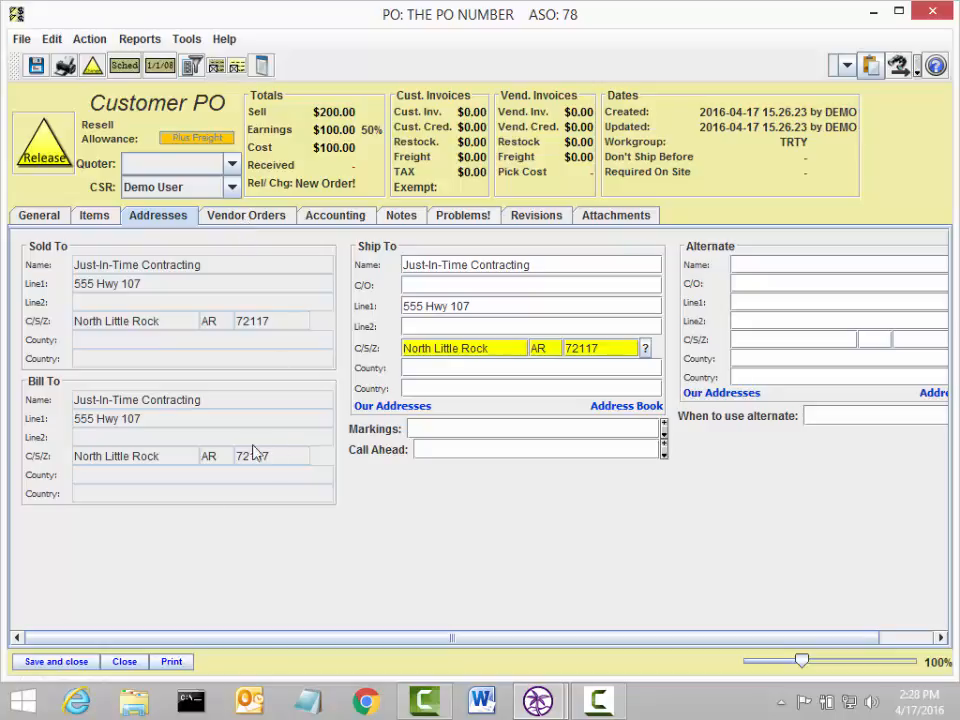
left_click(168, 662)
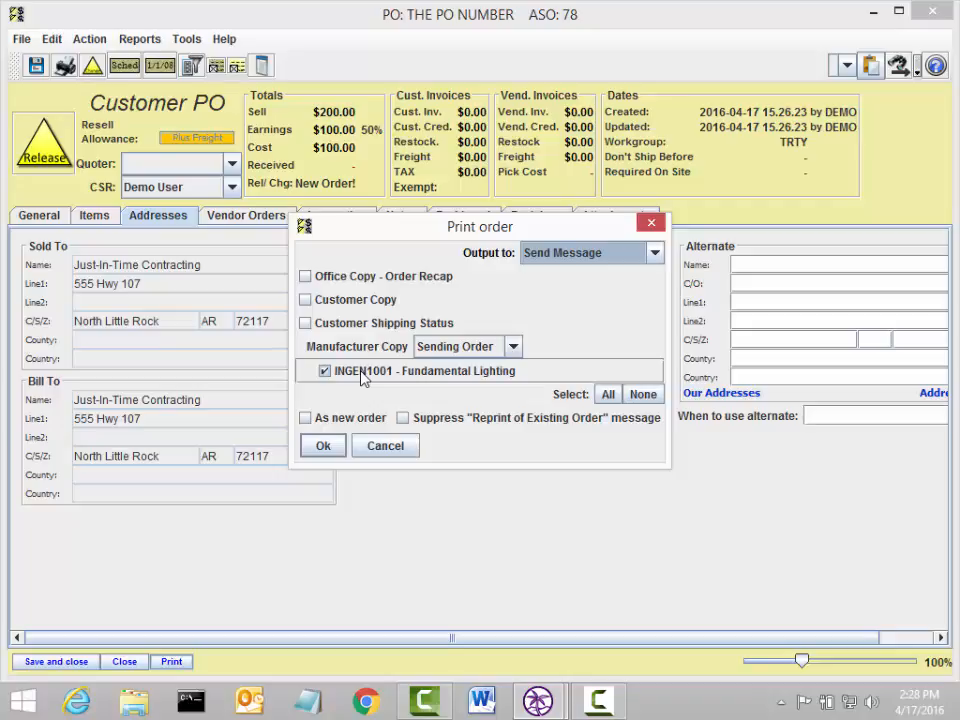
left_click(386, 446)
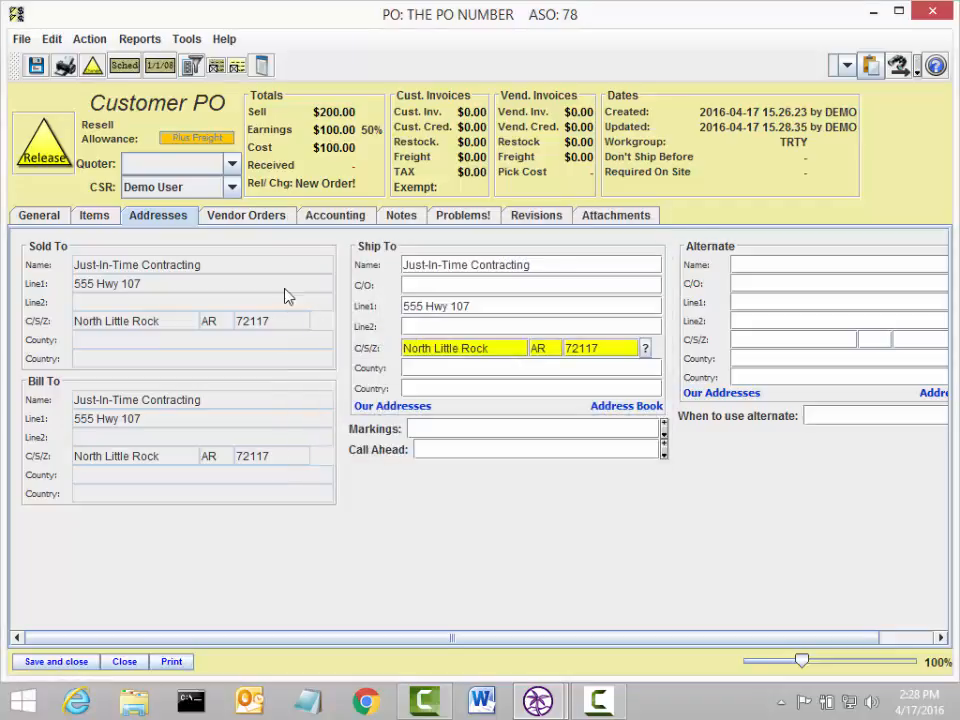
Step: Update the vendor orders and open the Fundamental Lighting vendor PO
left_click(270, 225)
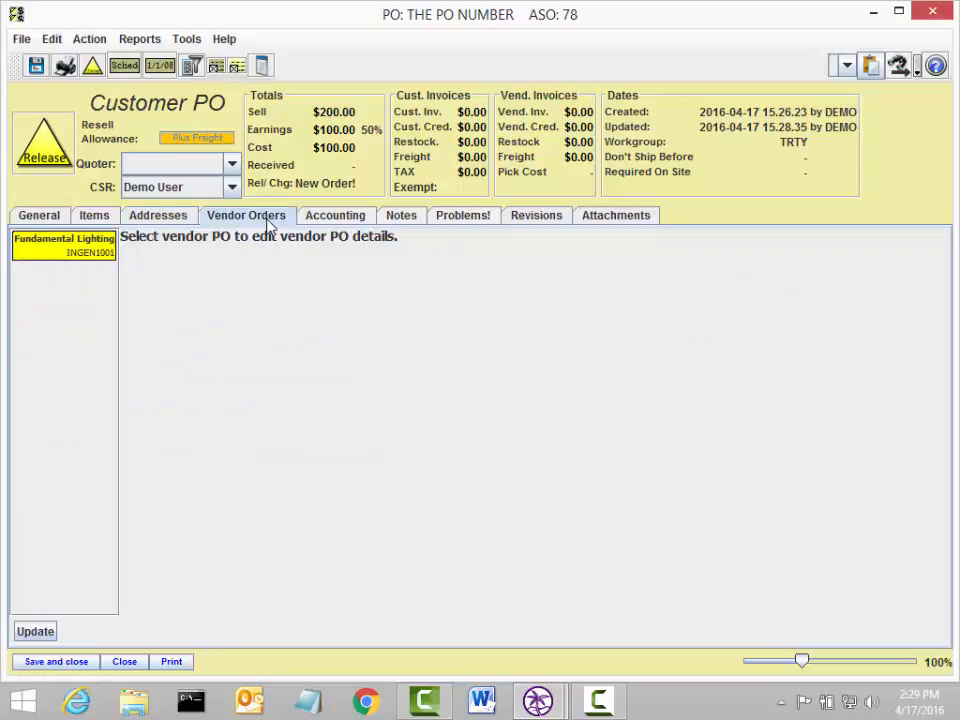
left_click(25, 630)
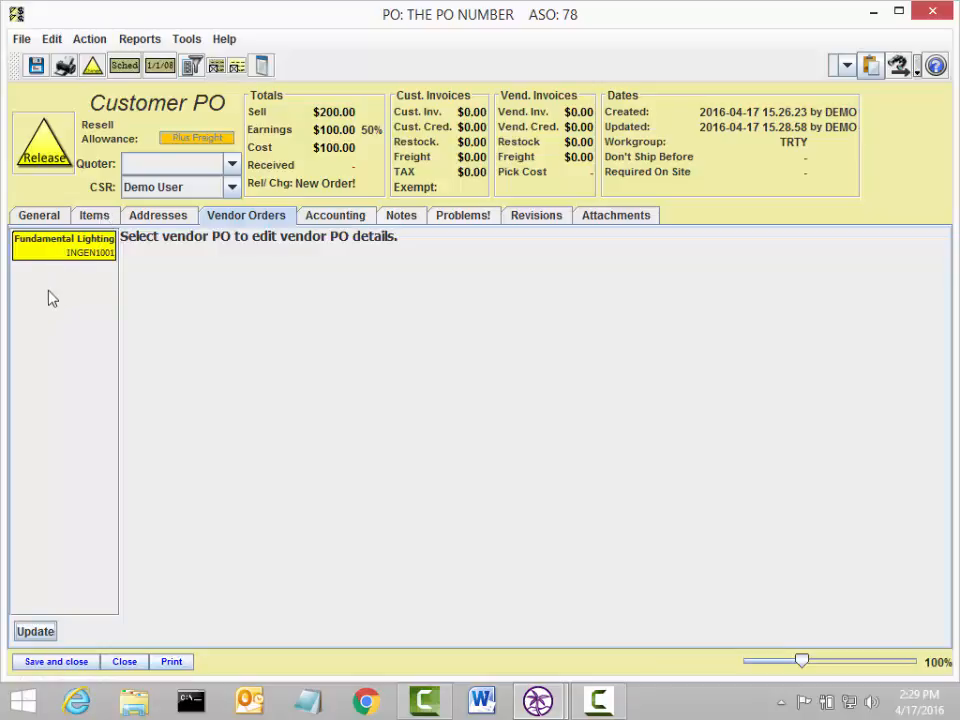
left_click(63, 251)
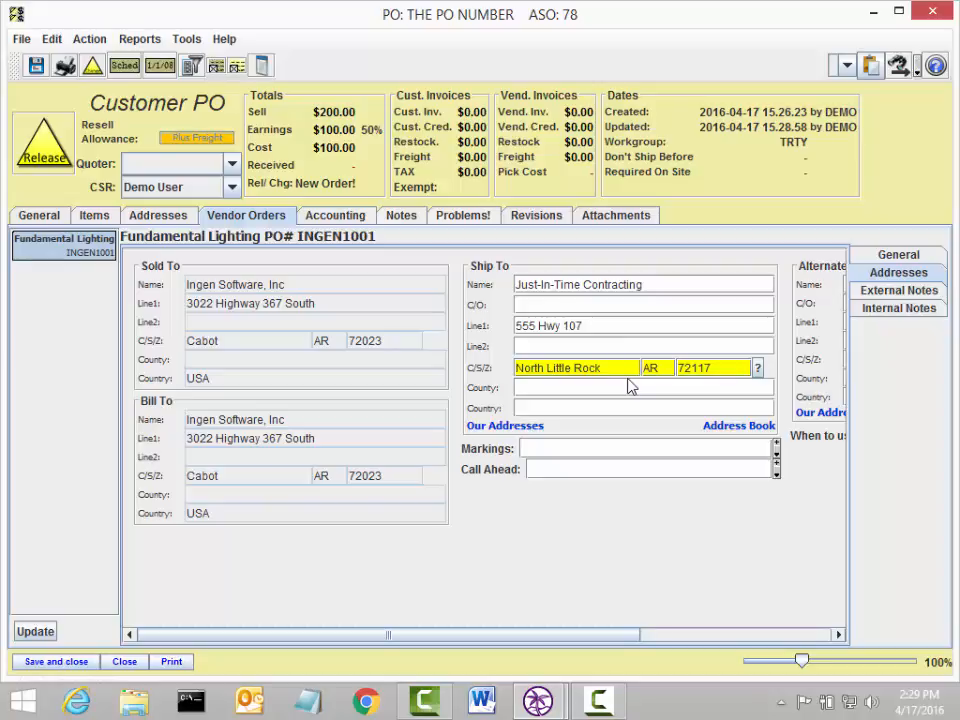
Step: Print the vendor PO for INGEN1001 as a message to send
left_click(171, 661)
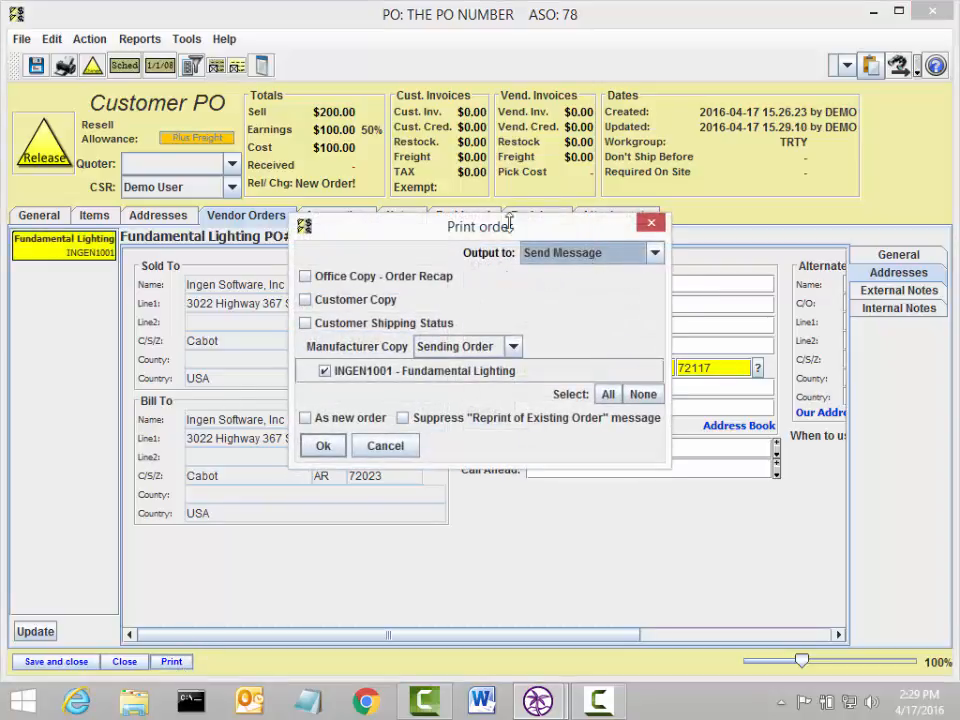
left_click(323, 446)
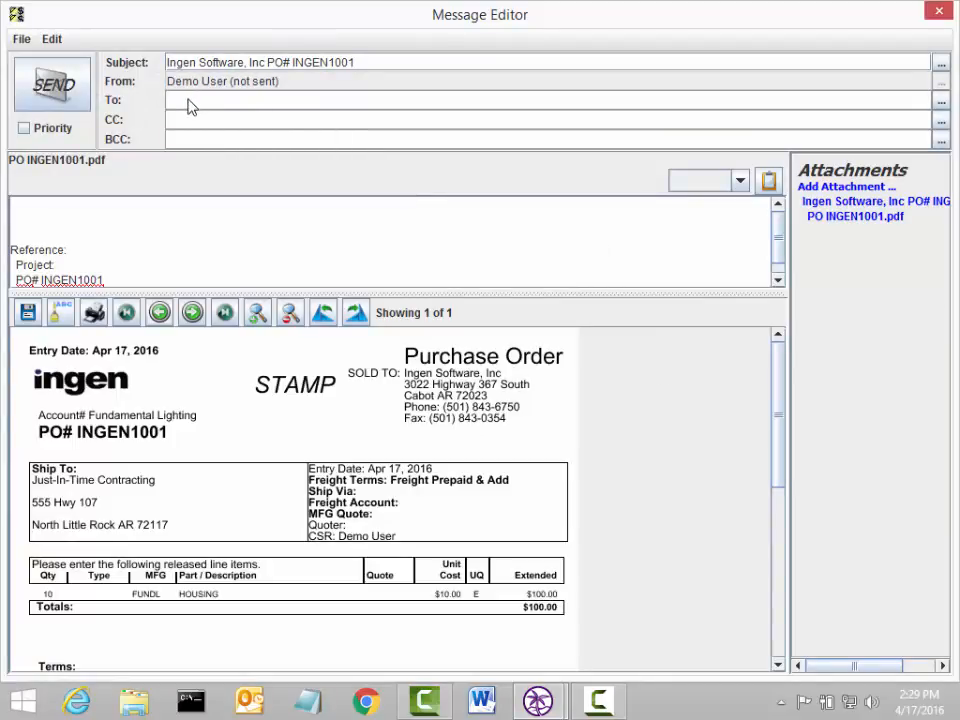
Step: Address the message to the Ingen Software contact as recipient
type("bri")
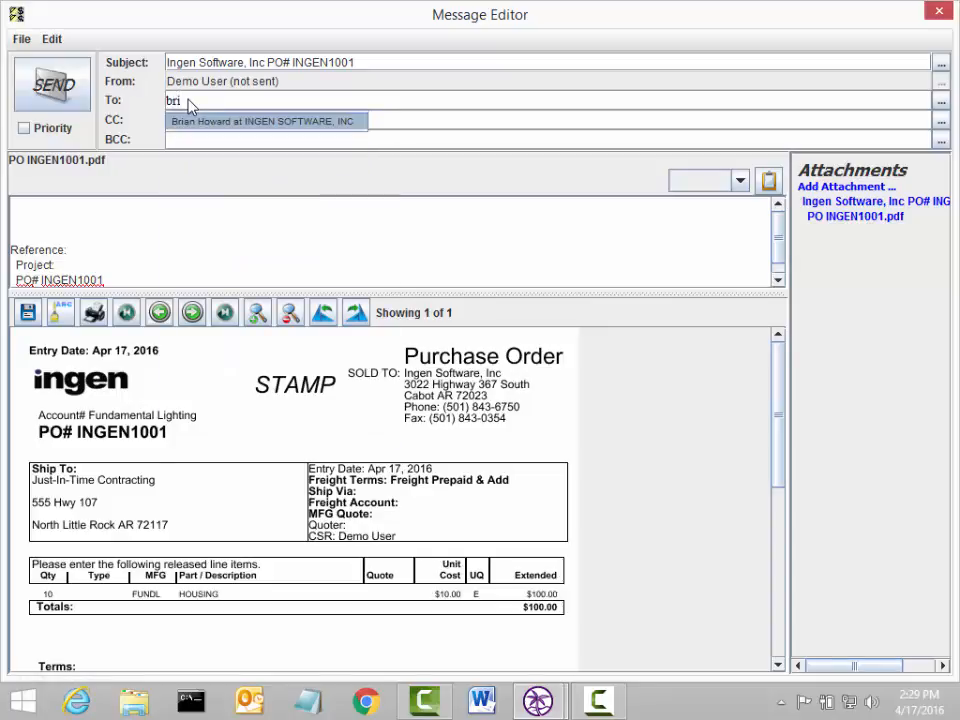
key("Return")
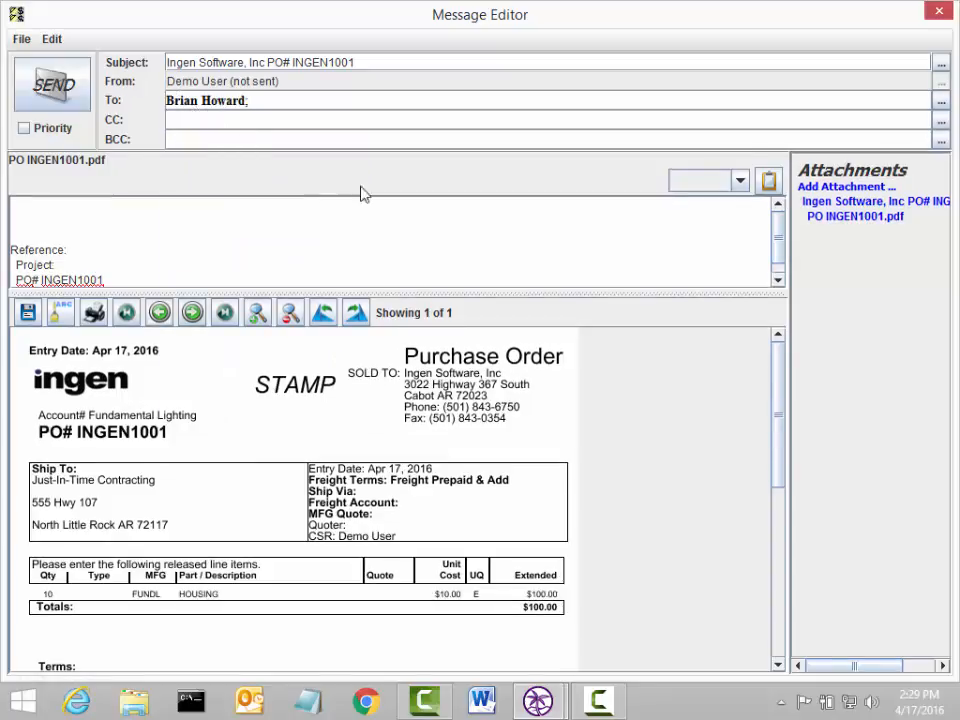
left_click(828, 193)
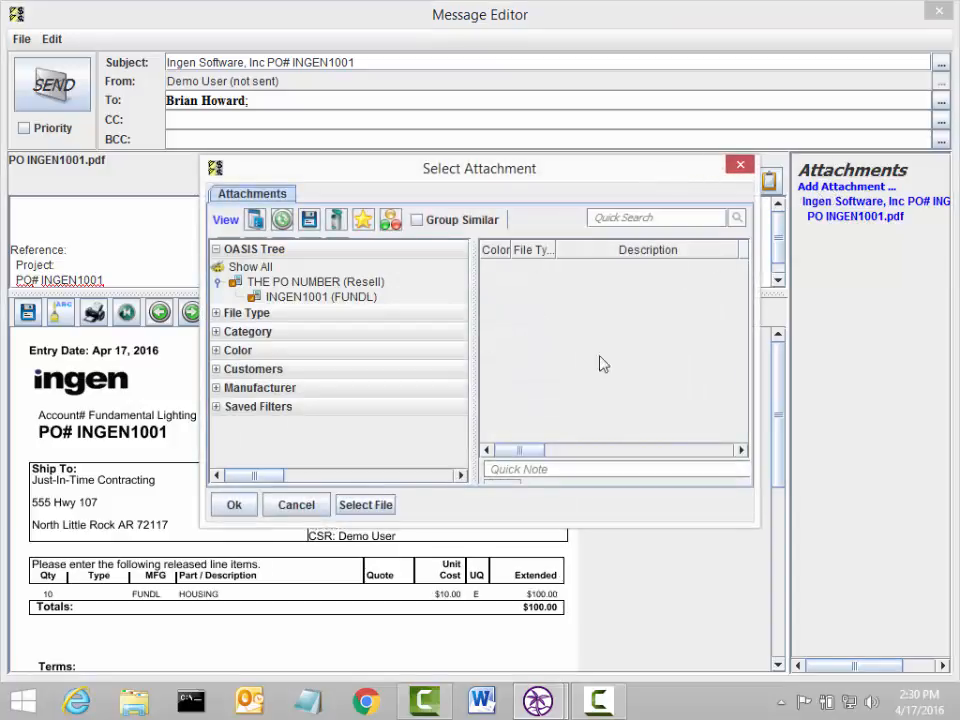
left_click(390, 506)
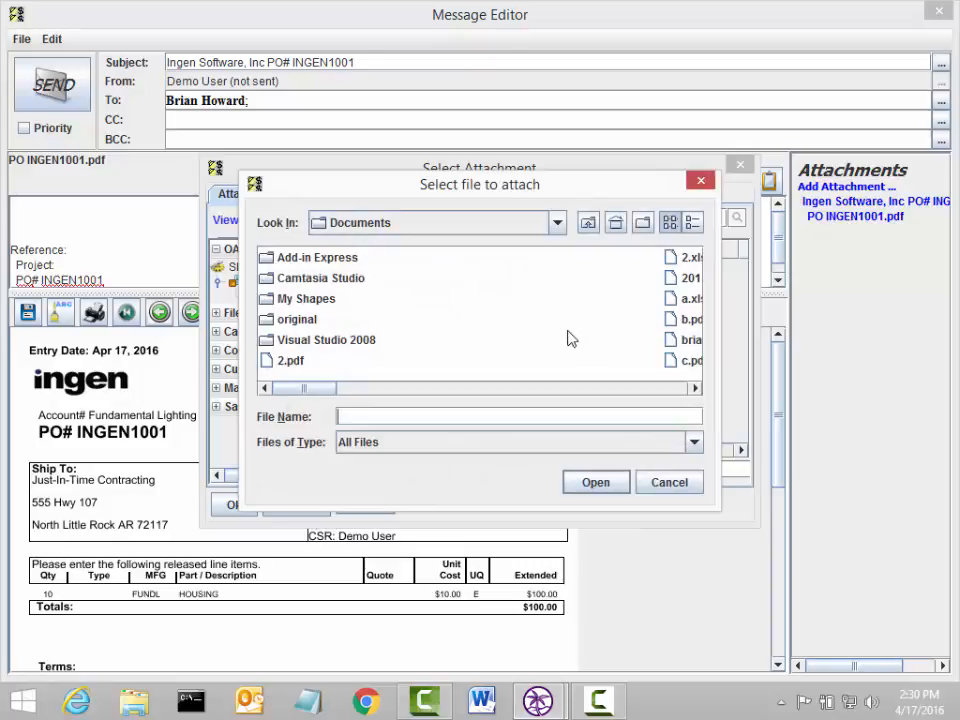
left_click(668, 484)
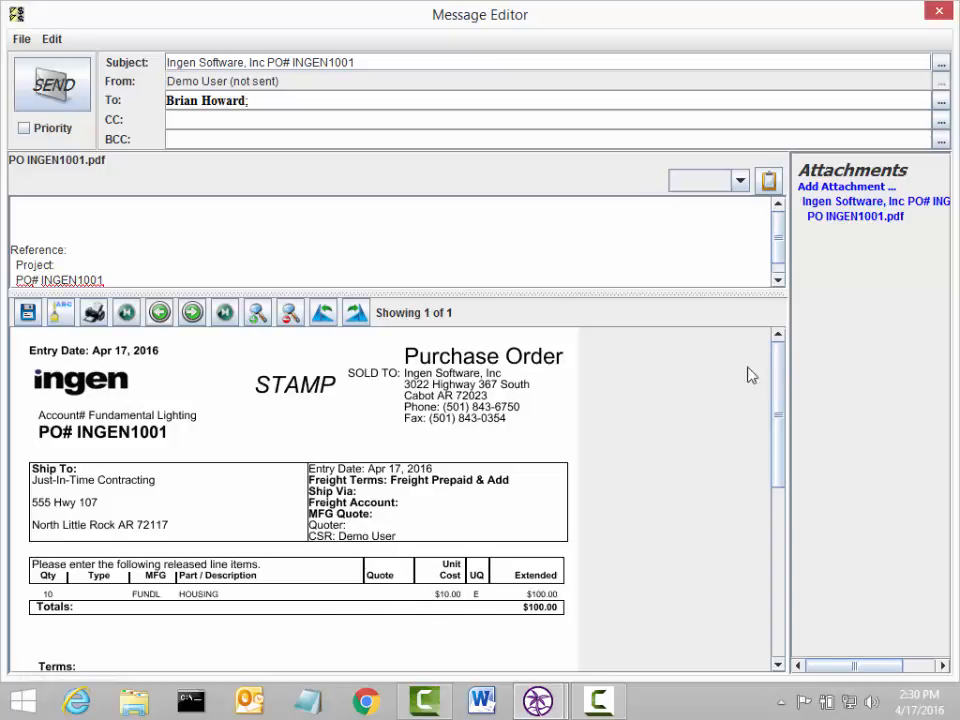
Step: Send the purchase order message and list all of the order's attachments
left_click(49, 95)
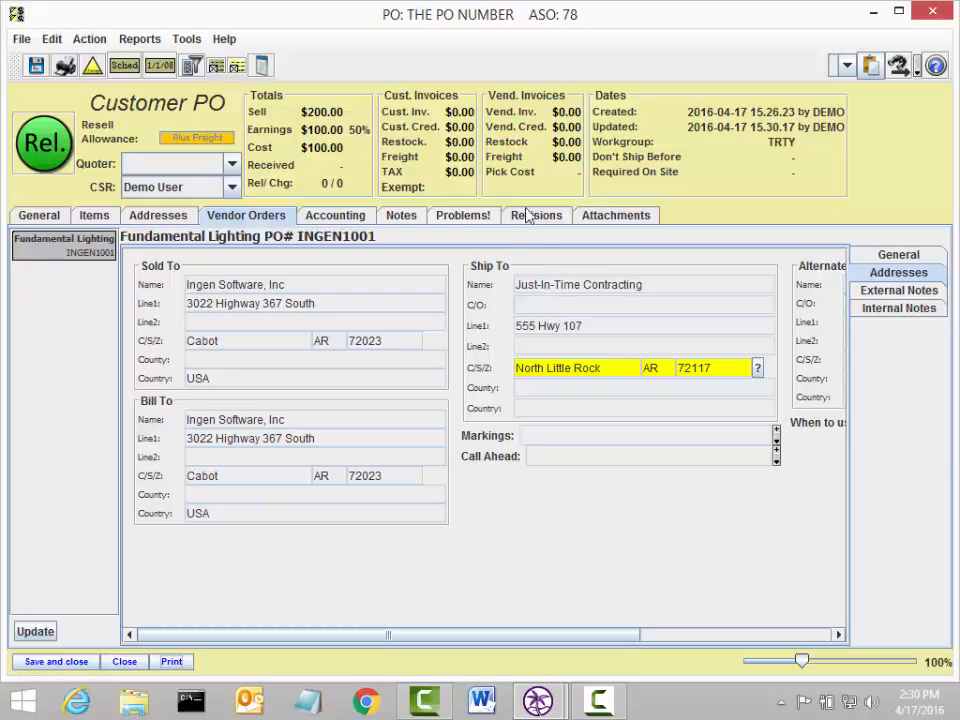
left_click(622, 218)
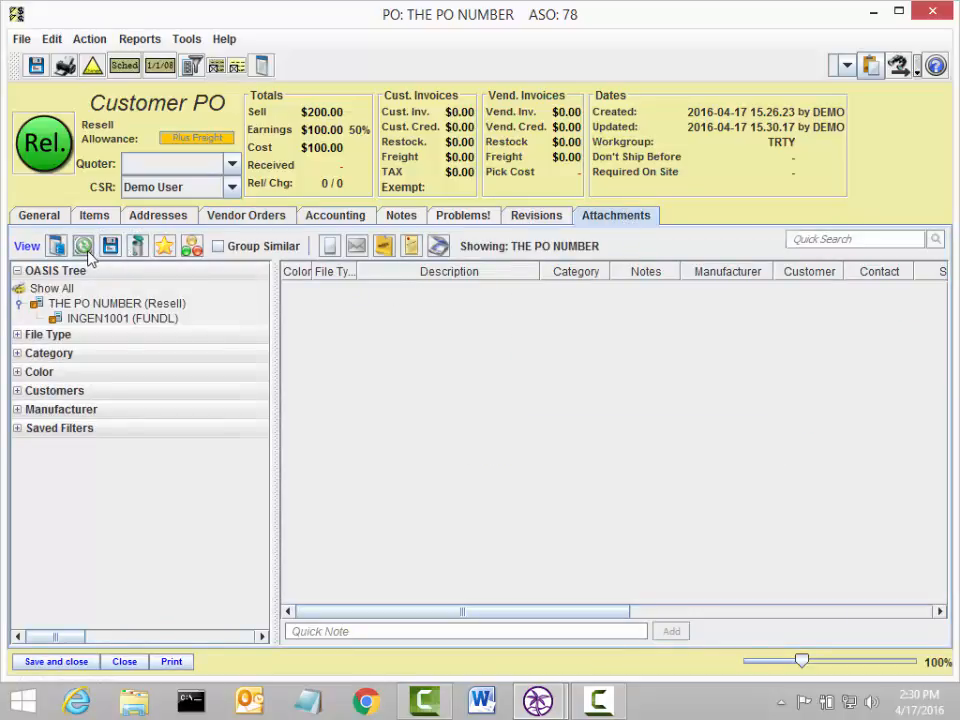
left_click(53, 288)
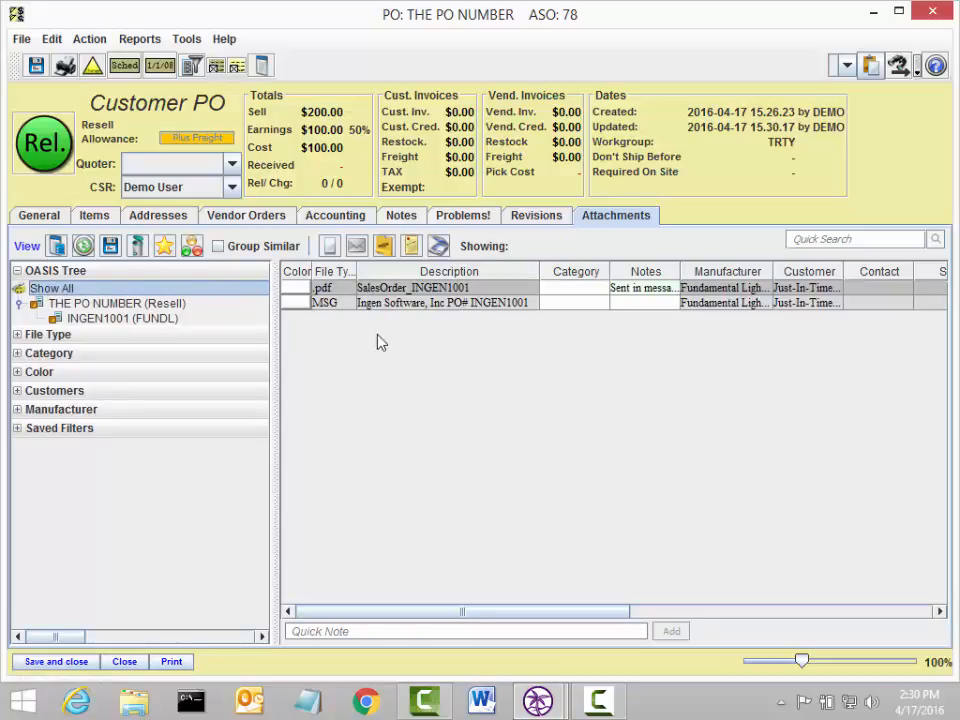
Step: Filter the attachments to INGEN1001 and open the sales order PDF to review it
left_click(125, 318)
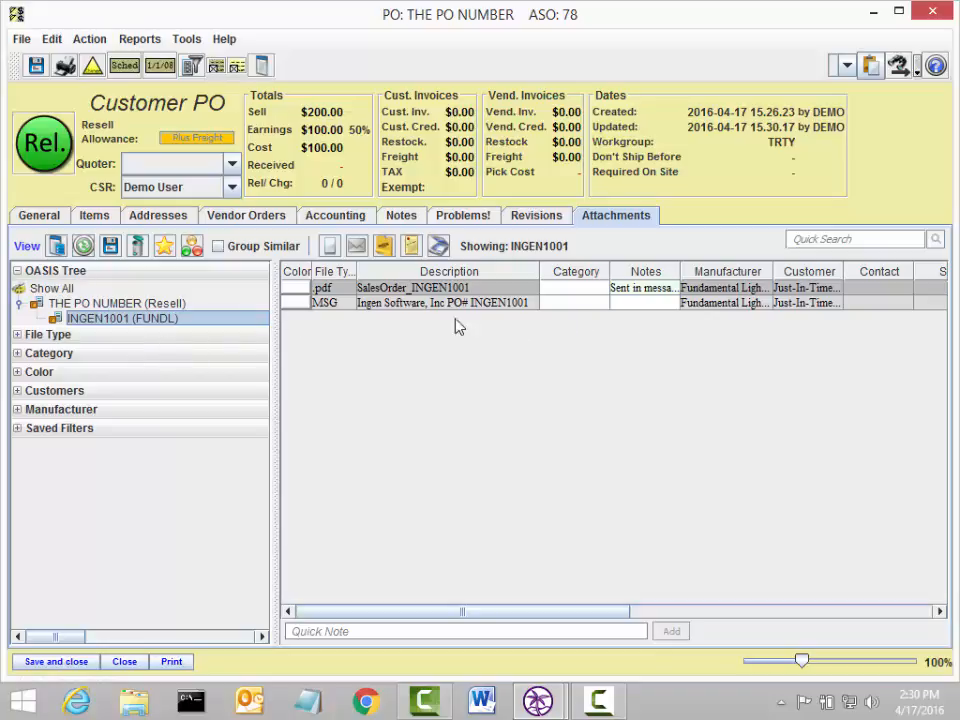
left_click(389, 288)
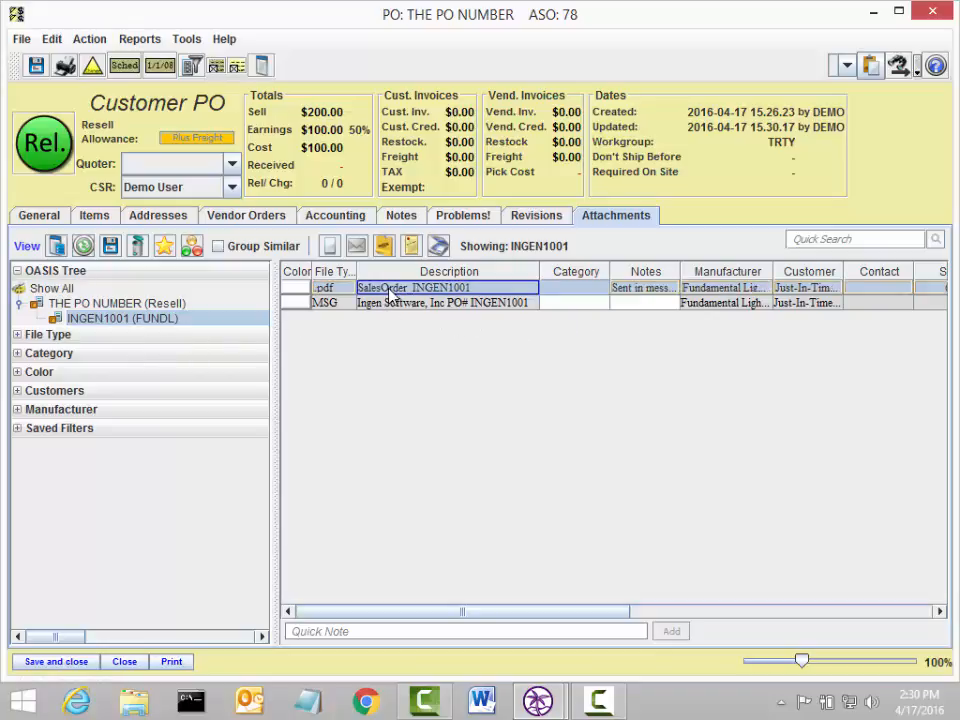
double_click(389, 288)
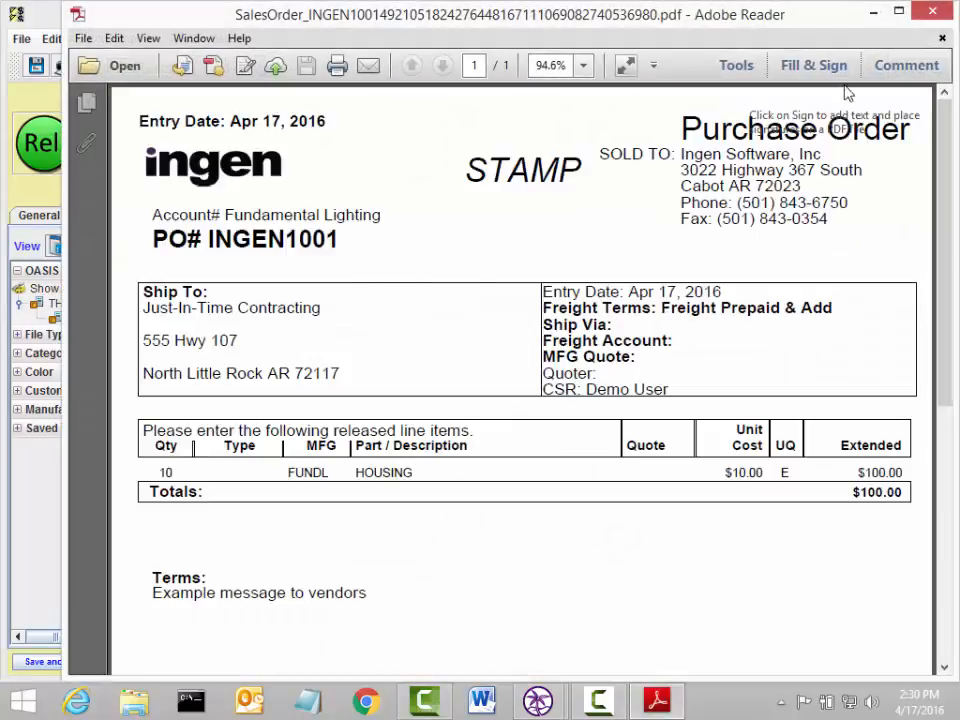
left_click(932, 11)
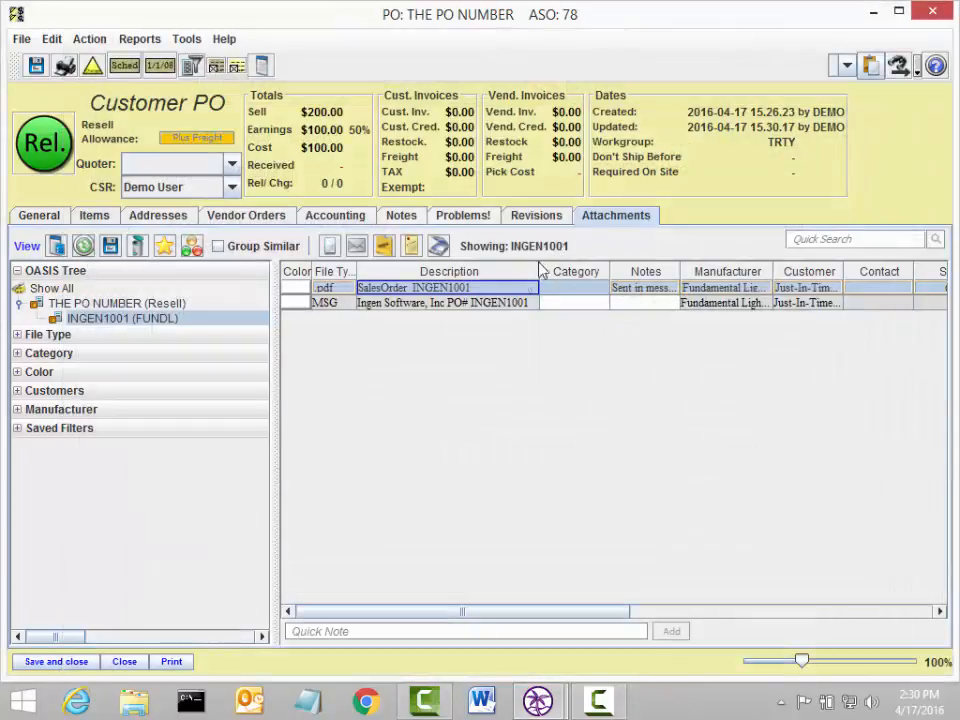
Step: Open the sent purchase order message to review it, then save and close the customer PO
left_click(516, 303)
double_click(516, 305)
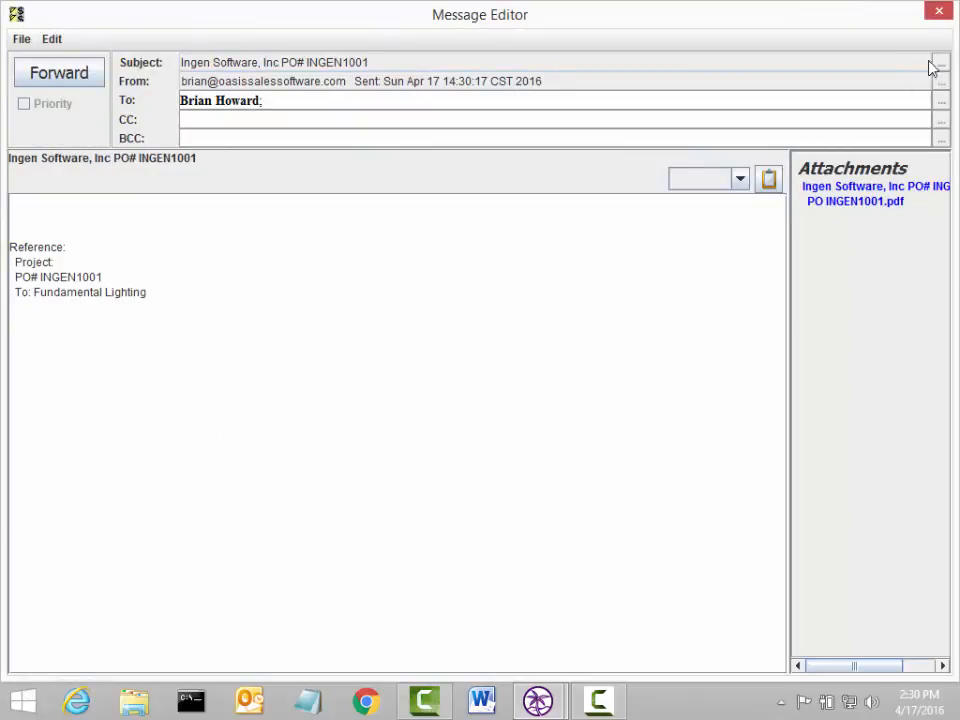
left_click(940, 11)
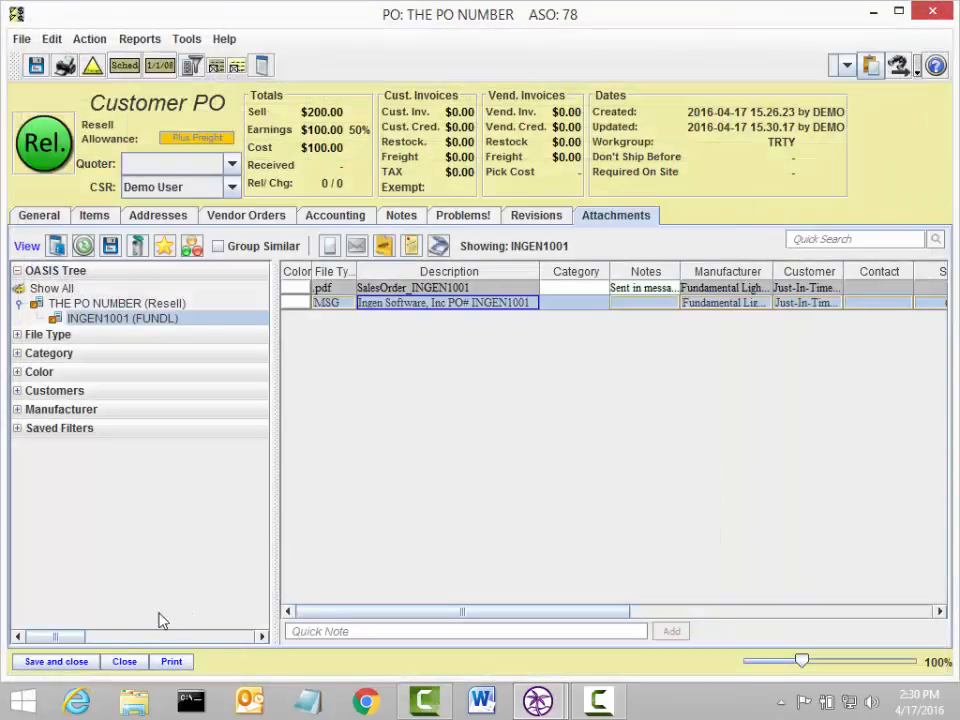
left_click(56, 661)
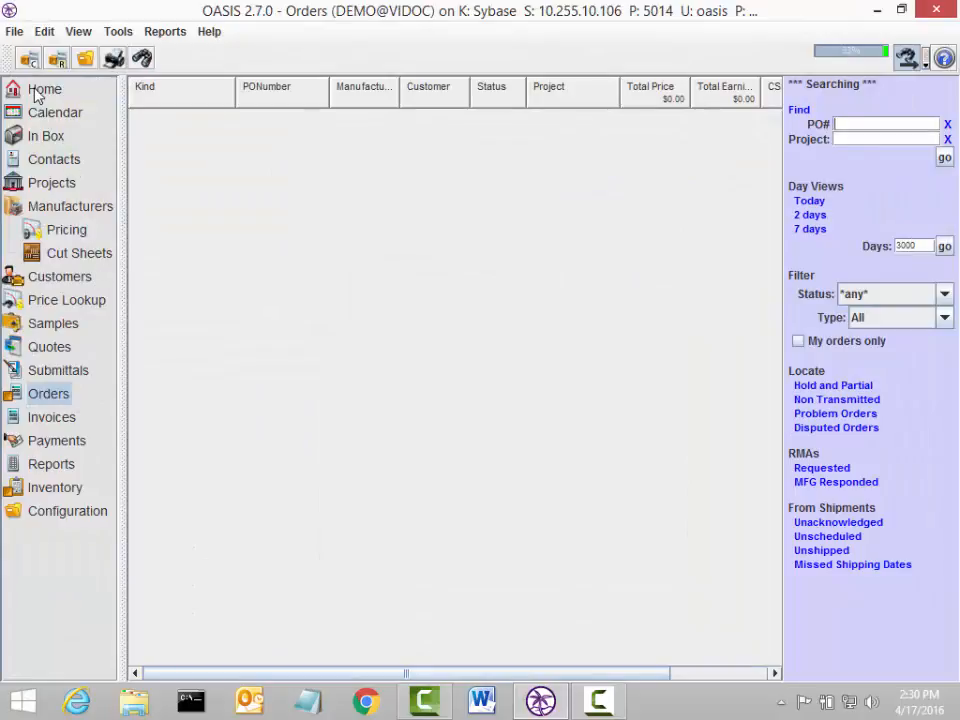